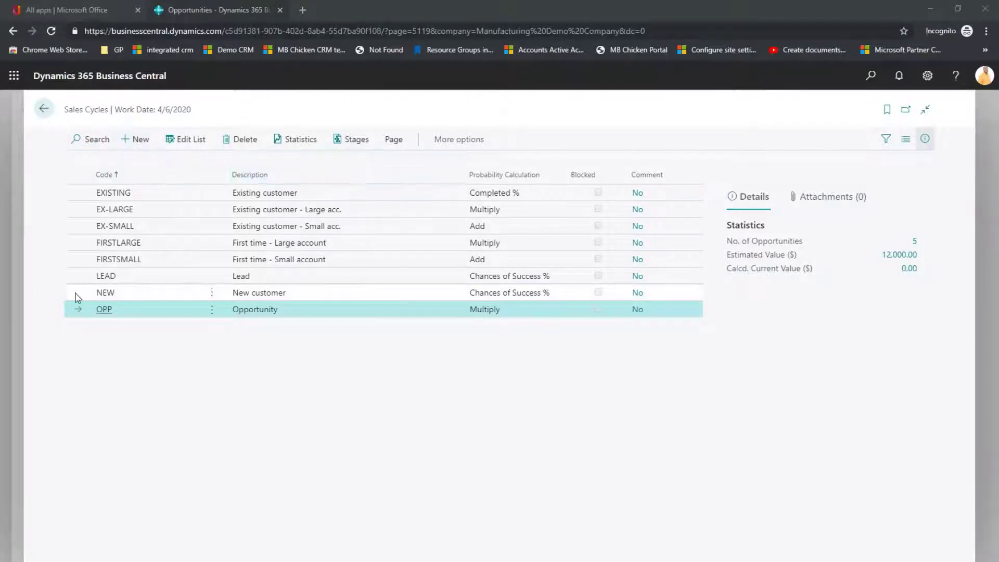
Open the stages of the OPP sales cycle
click(347, 146)
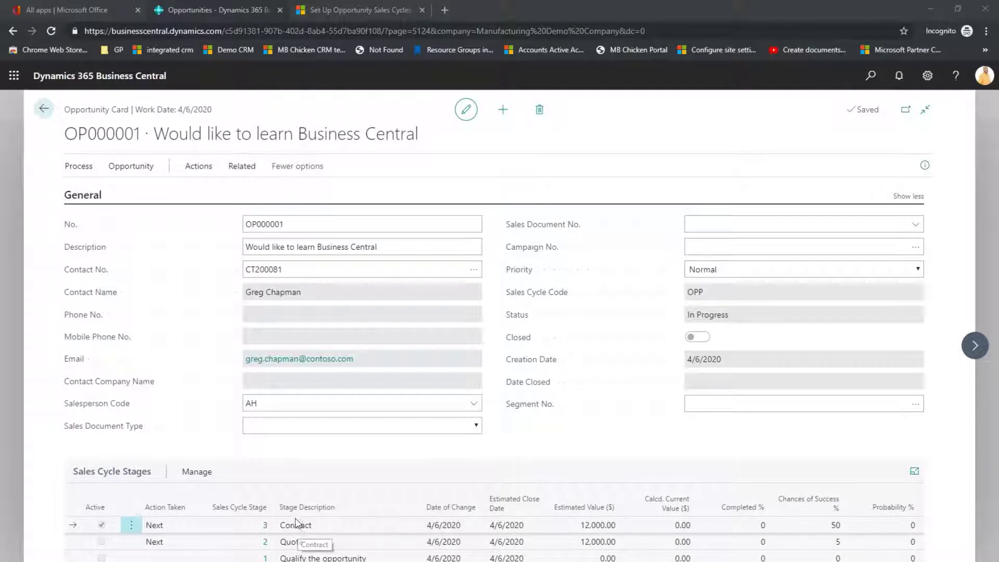
Review OP000001's related tasks and the salesperson code list, then return to Opportunities
click(238, 168)
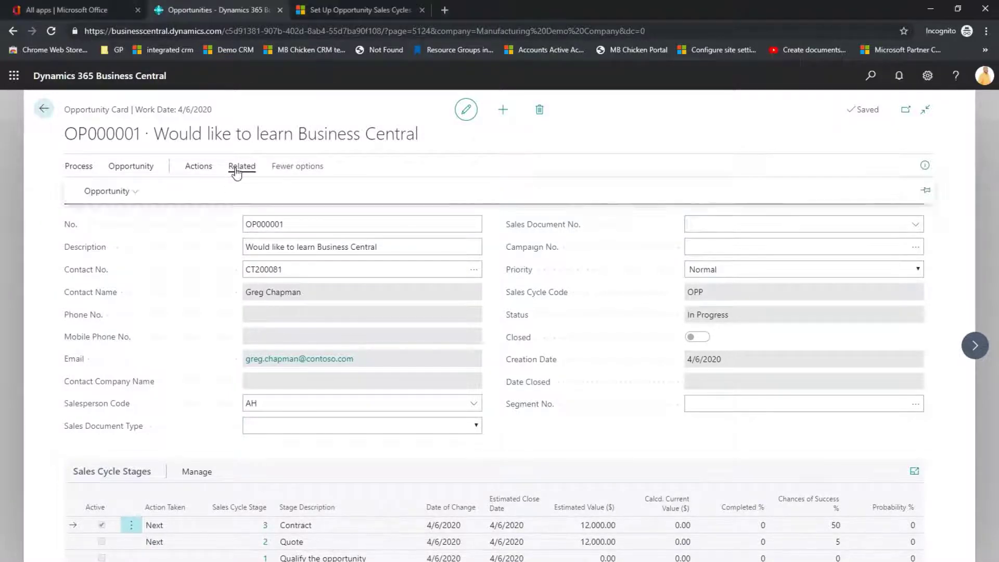
click(119, 194)
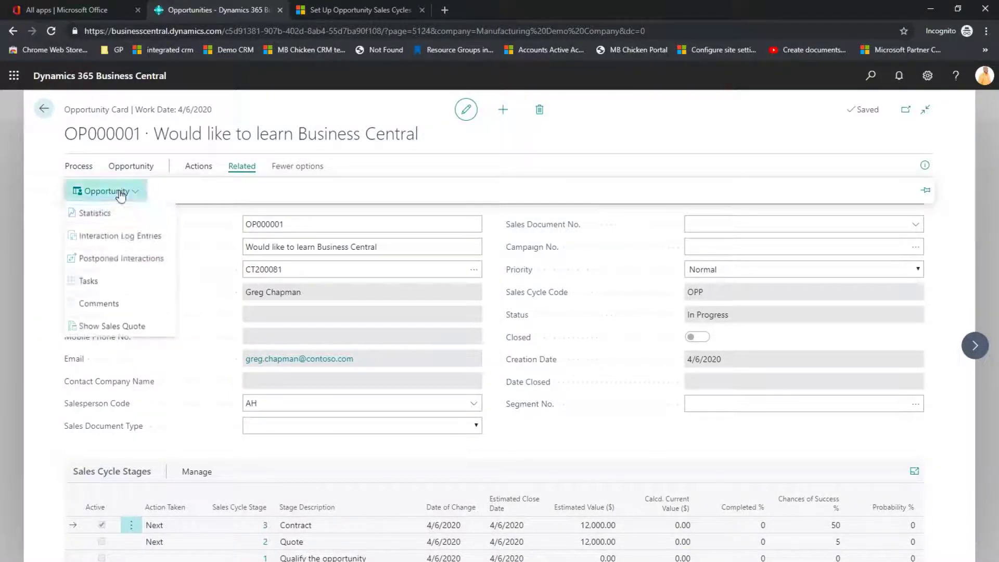
click(94, 287)
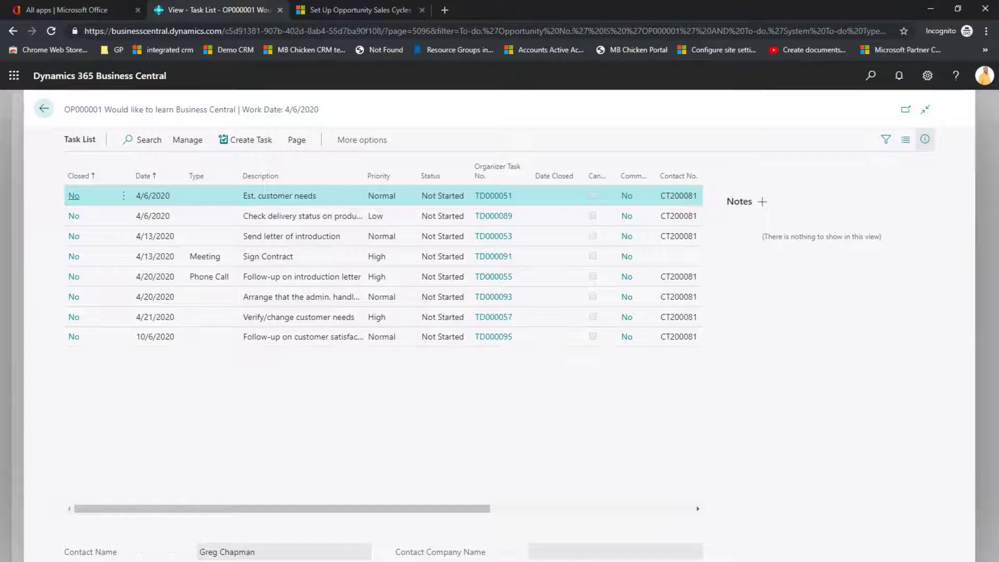
key(Escape)
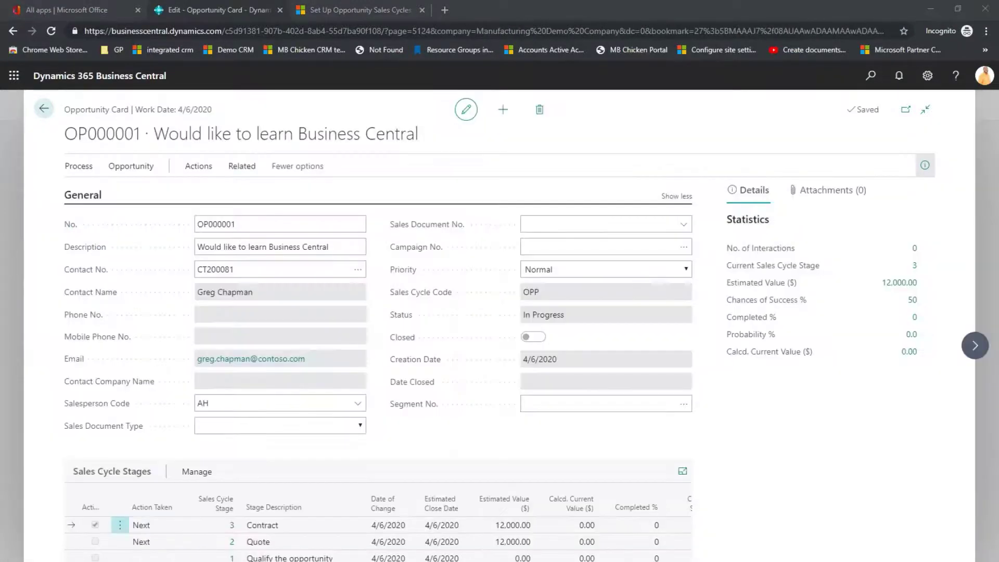
click(358, 404)
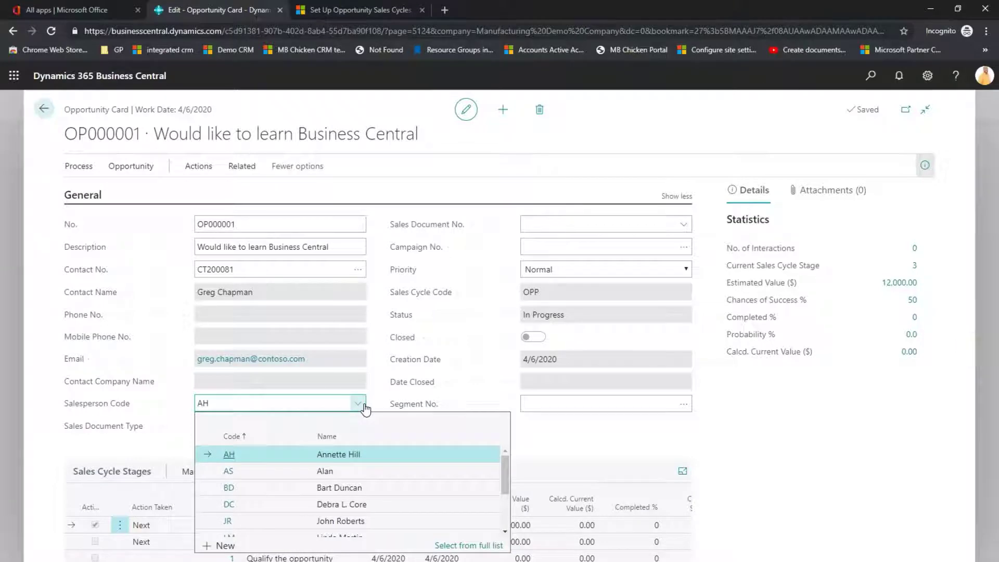
click(46, 110)
Open salesperson AH's record from the Salespeople/Purchasers list
click(45, 111)
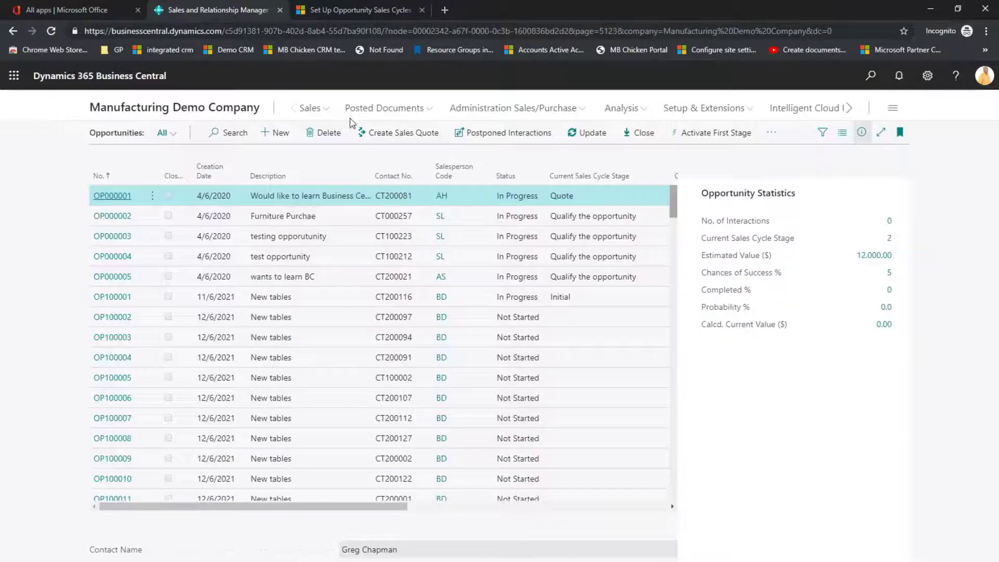
click(488, 110)
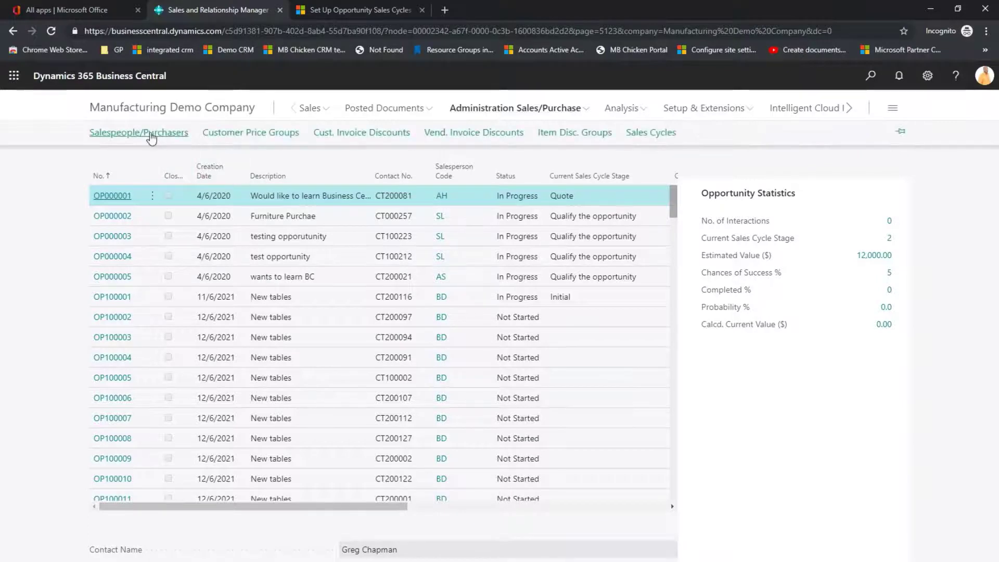
click(151, 137)
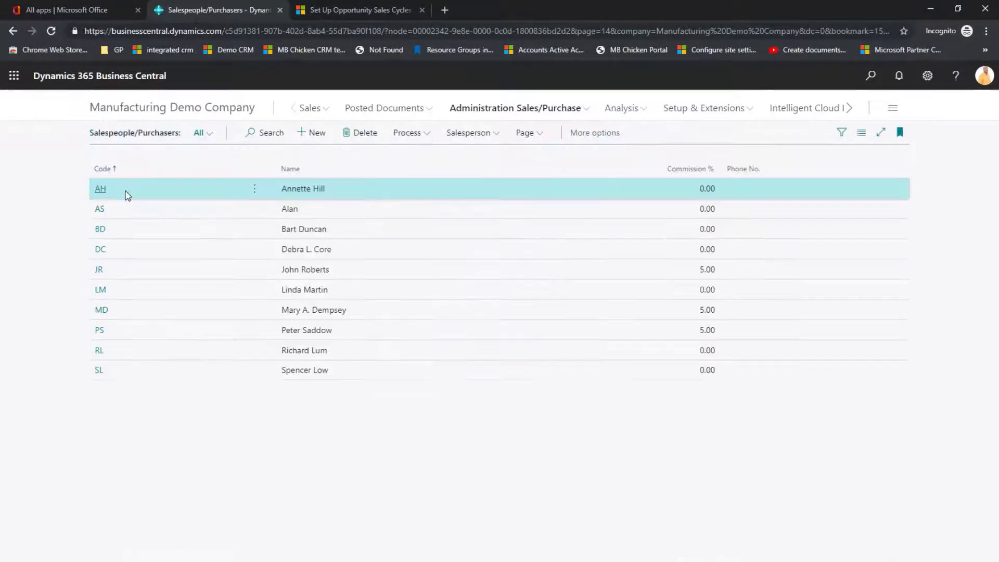
click(102, 194)
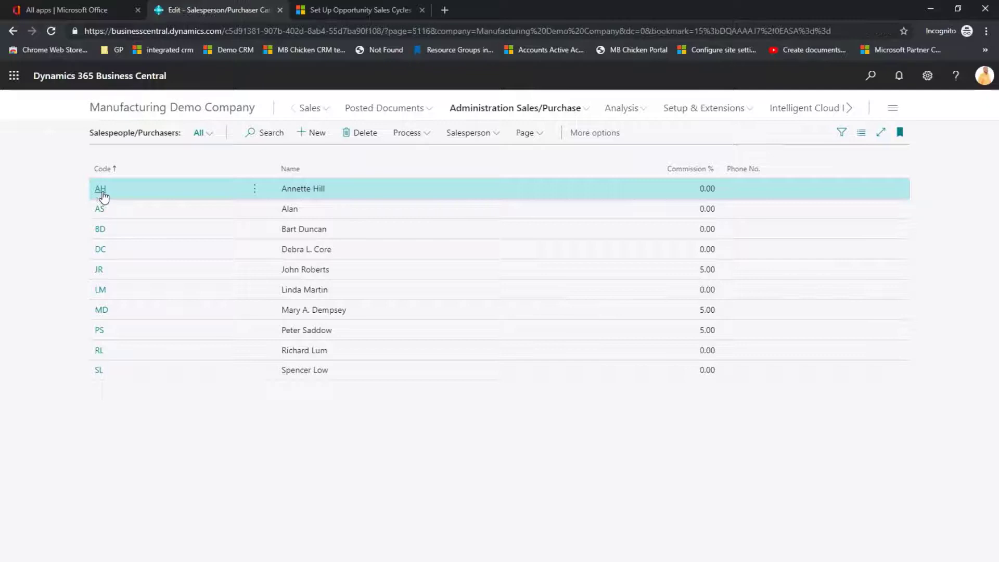
Show the tasks assigned to salesperson AH
click(257, 166)
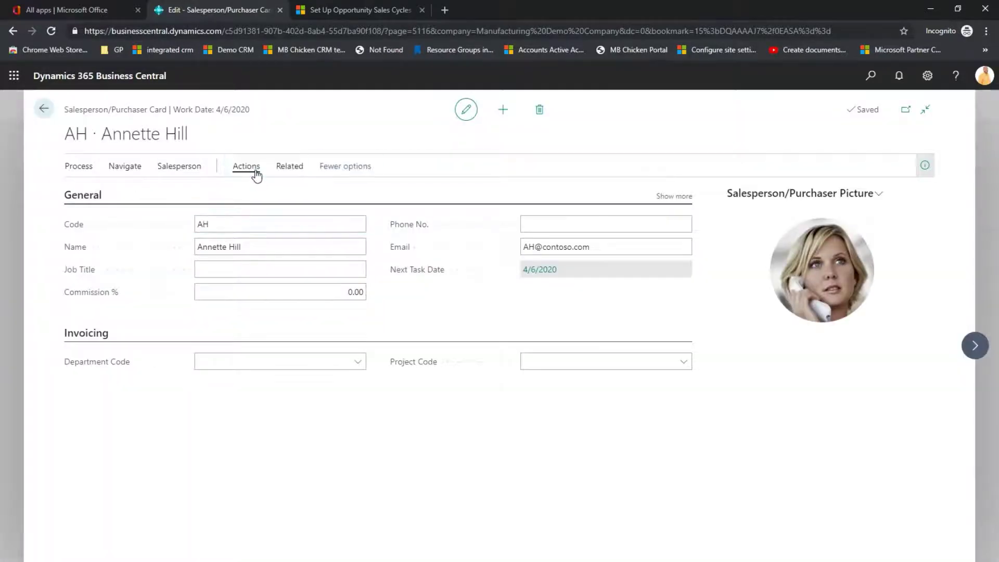
click(283, 170)
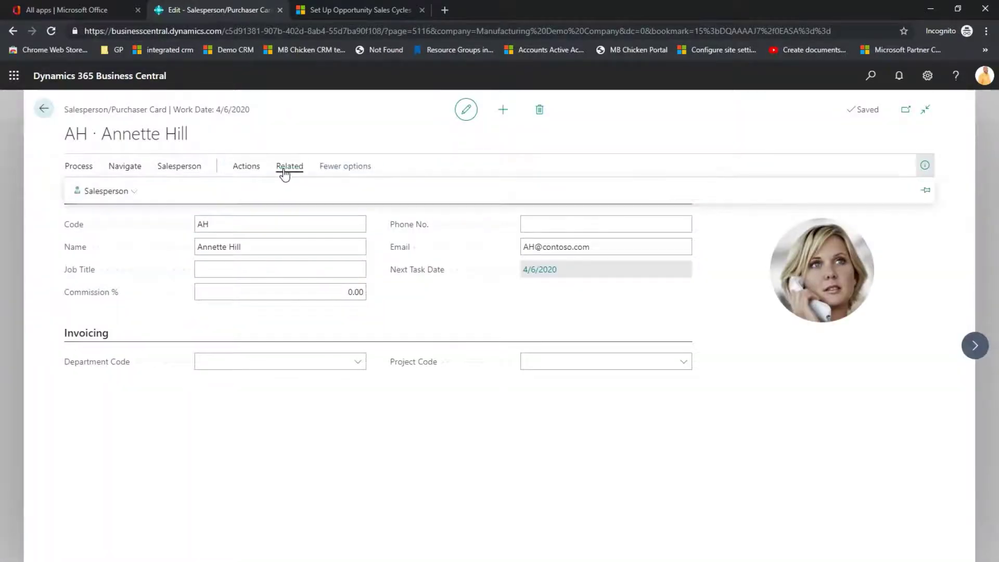
click(115, 190)
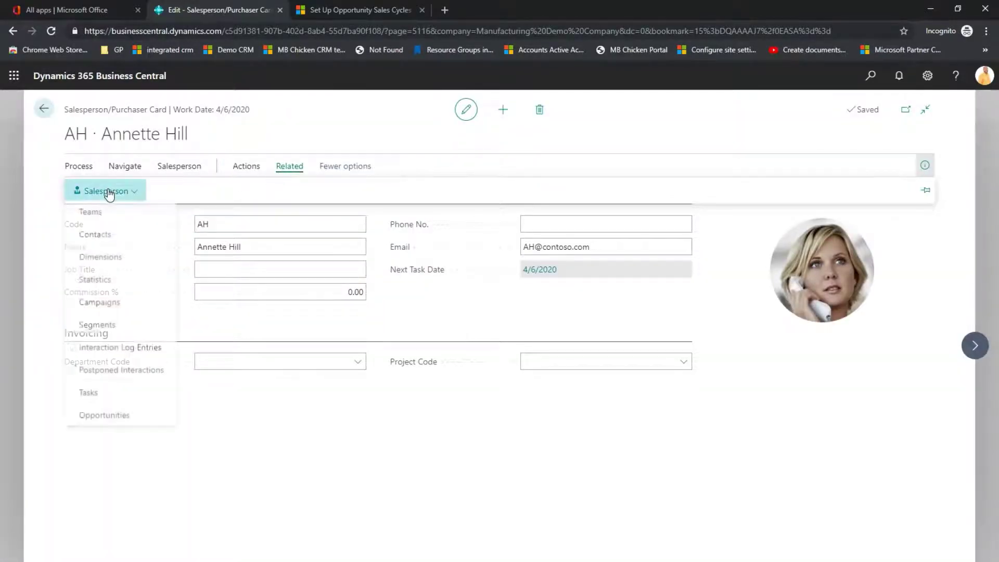
click(84, 397)
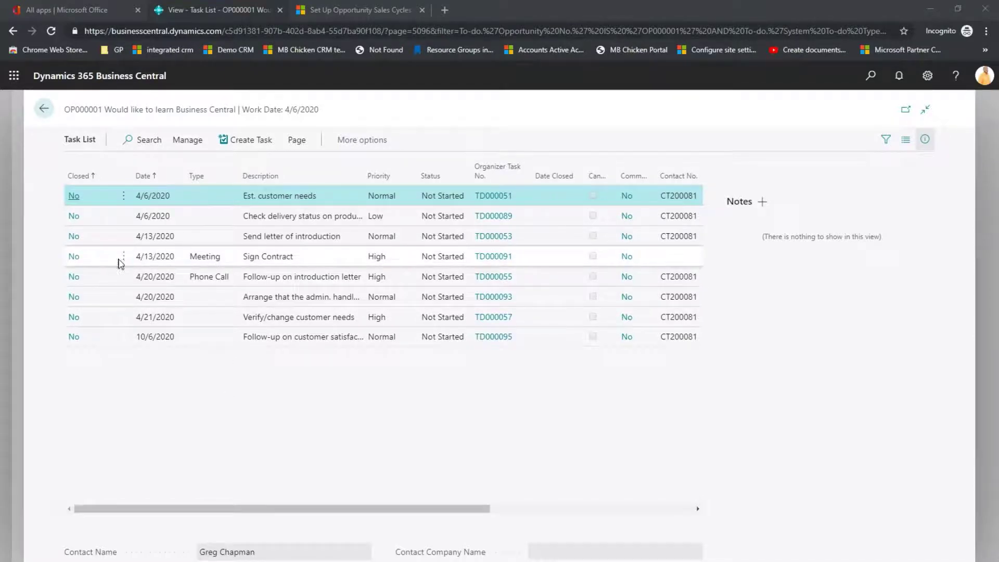
Open Sign Contract task TD000097 for editing, review its card, then go back
double_click(279, 258)
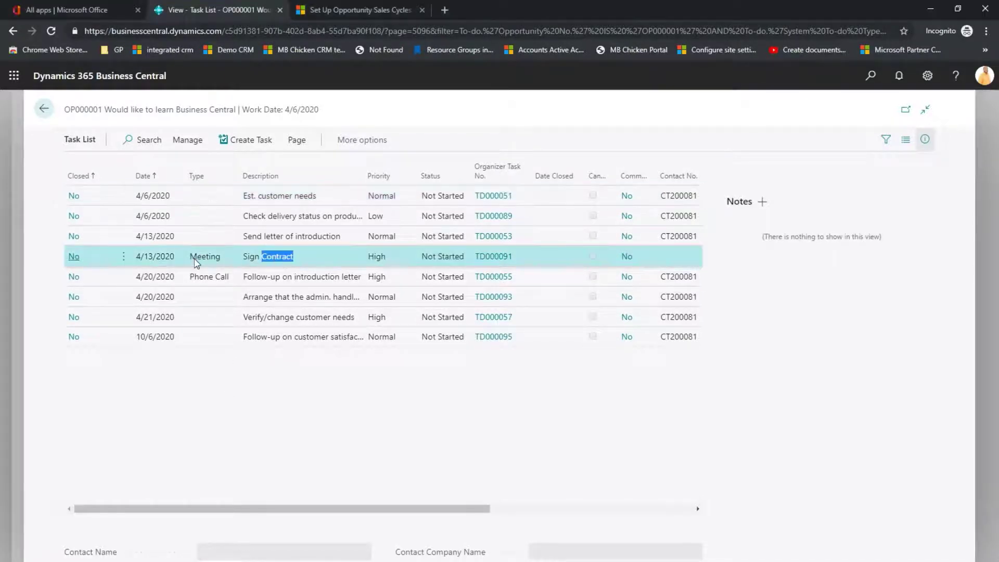
click(178, 140)
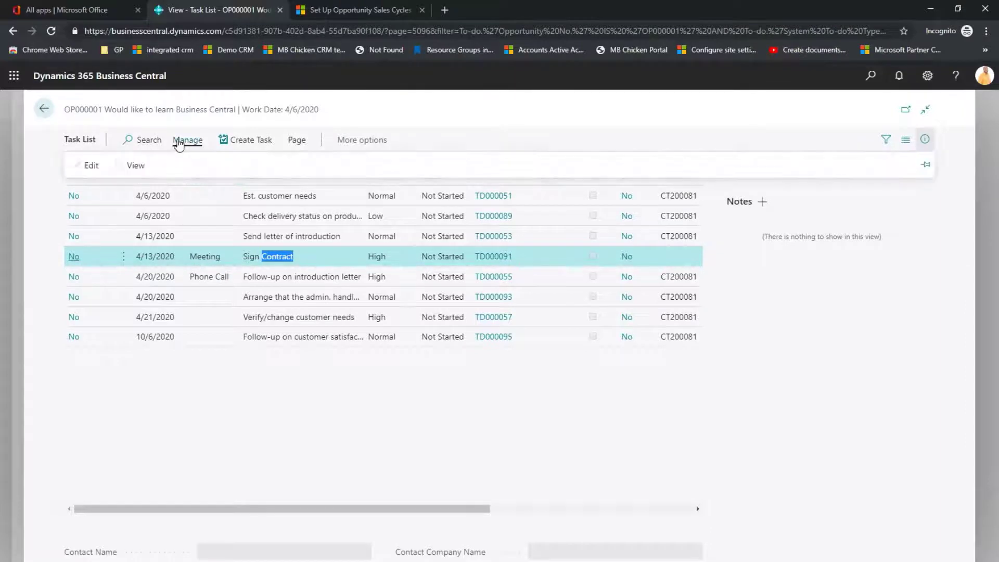
click(89, 172)
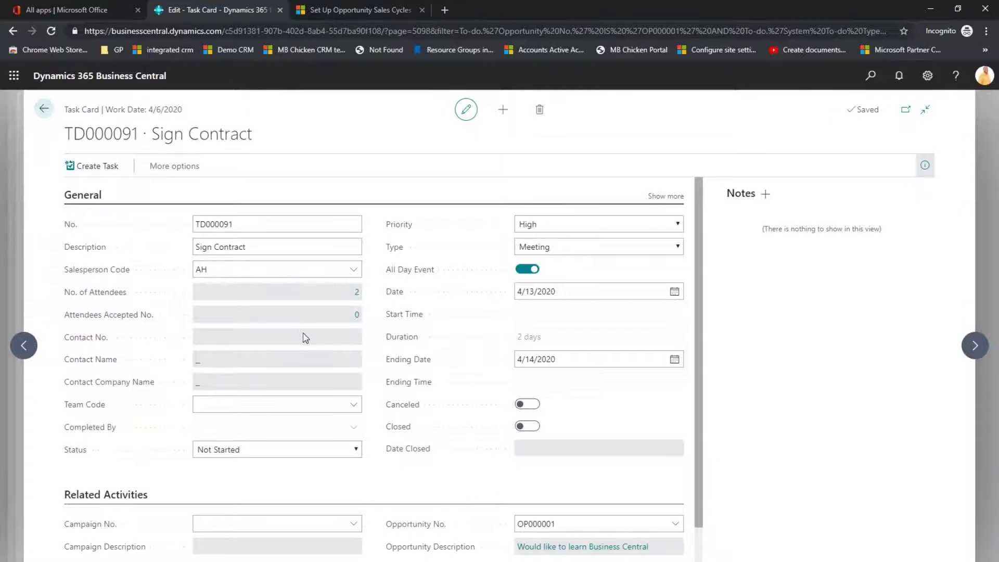
scroll(302, 338, down, 2)
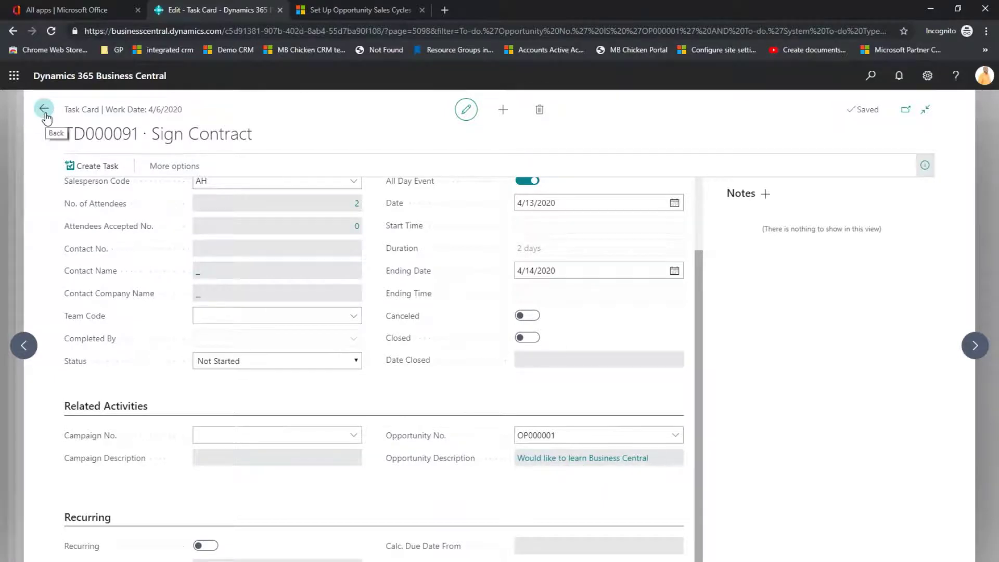
click(45, 111)
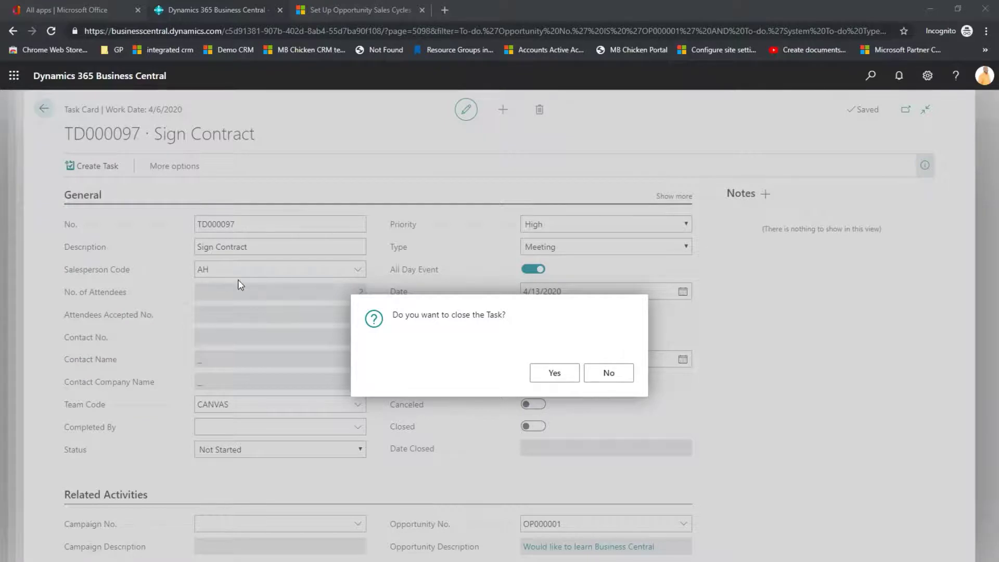
Confirm closing the task and select the first contact for the interaction
click(552, 373)
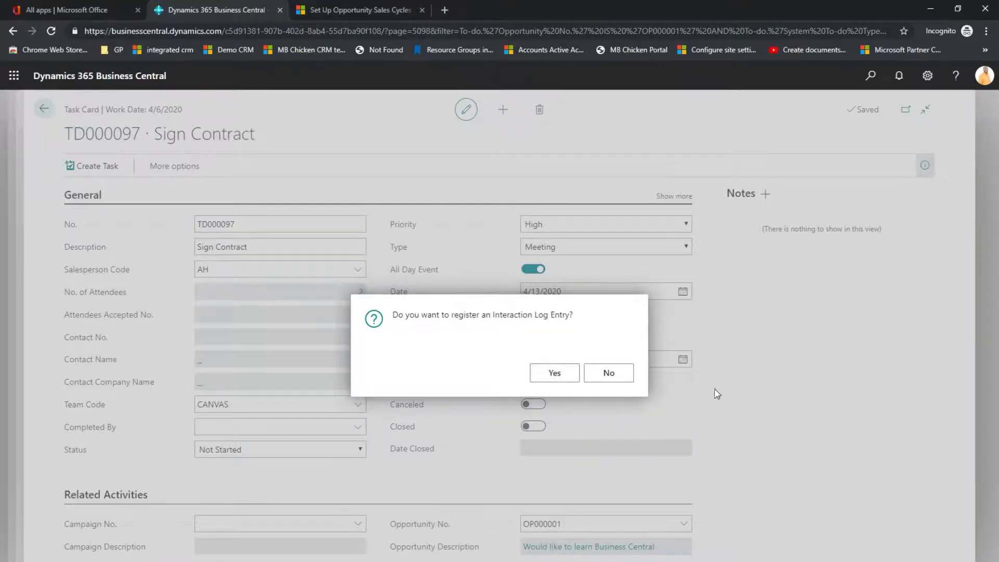
click(553, 374)
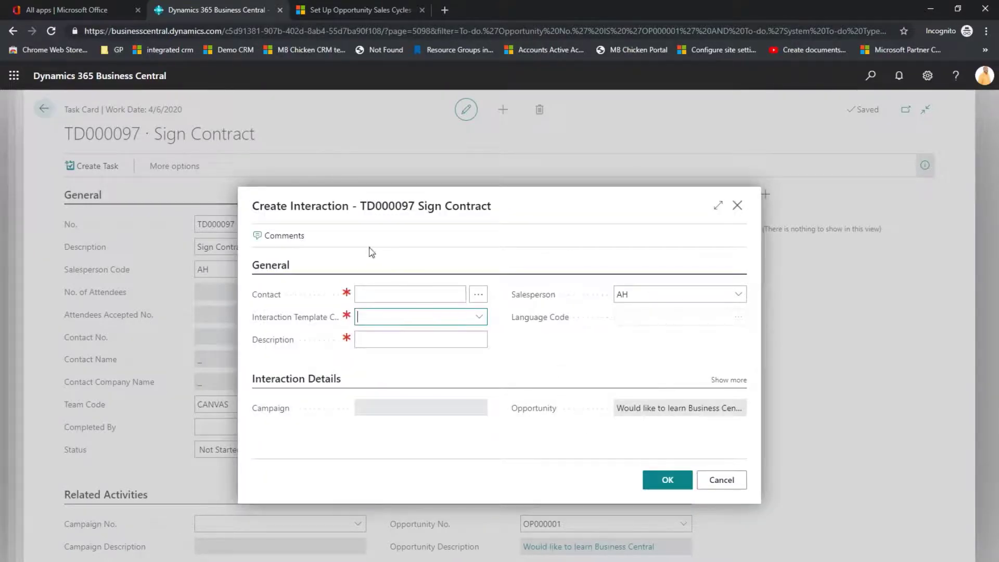
click(477, 294)
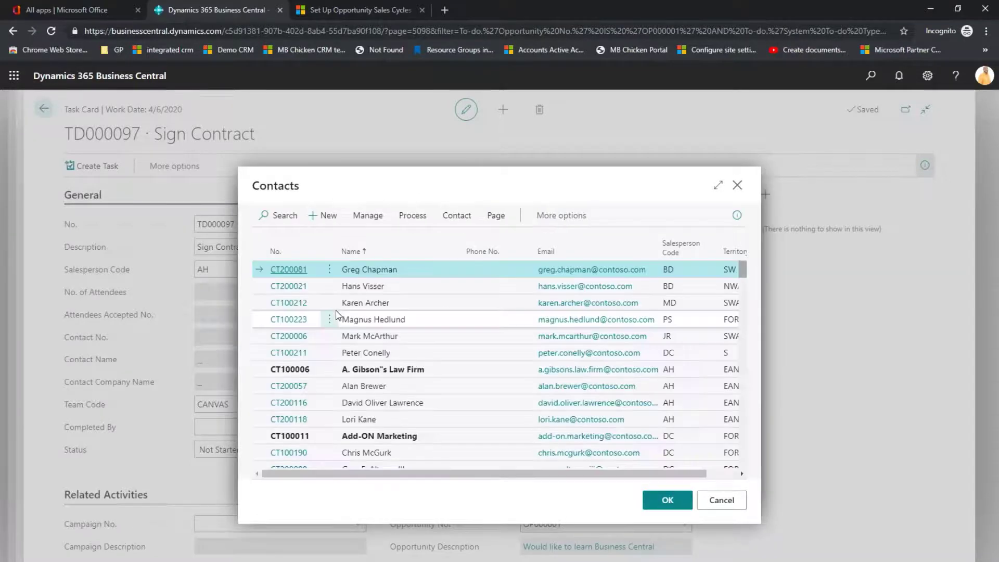
double_click(372, 288)
click(411, 271)
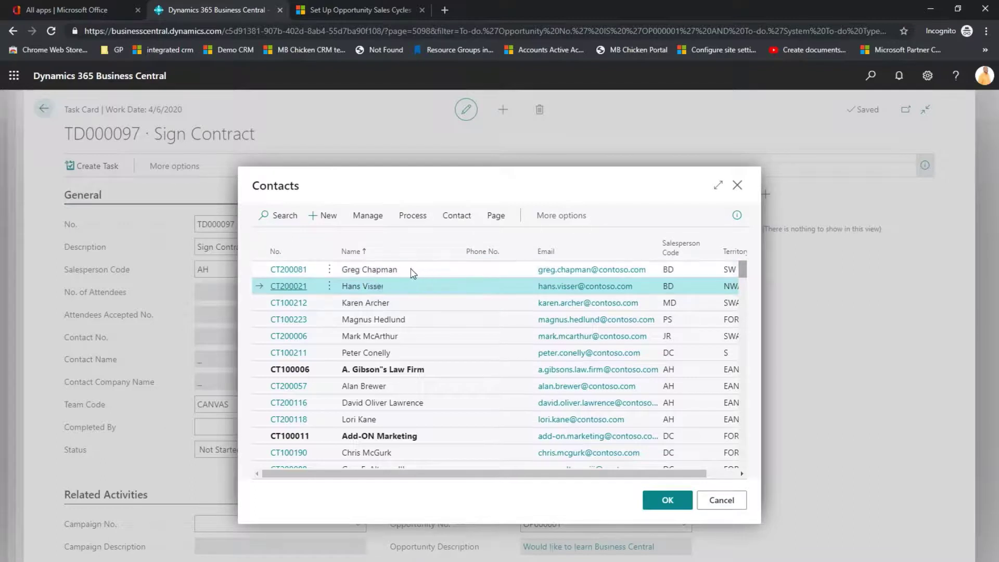
click(665, 499)
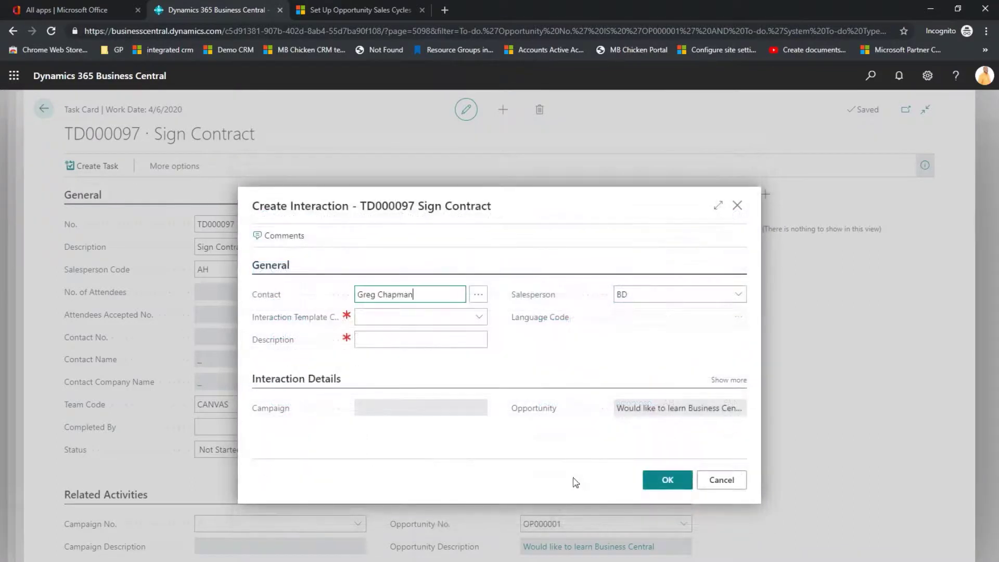
Log the interaction with template BUS without exporting the attachment
click(474, 323)
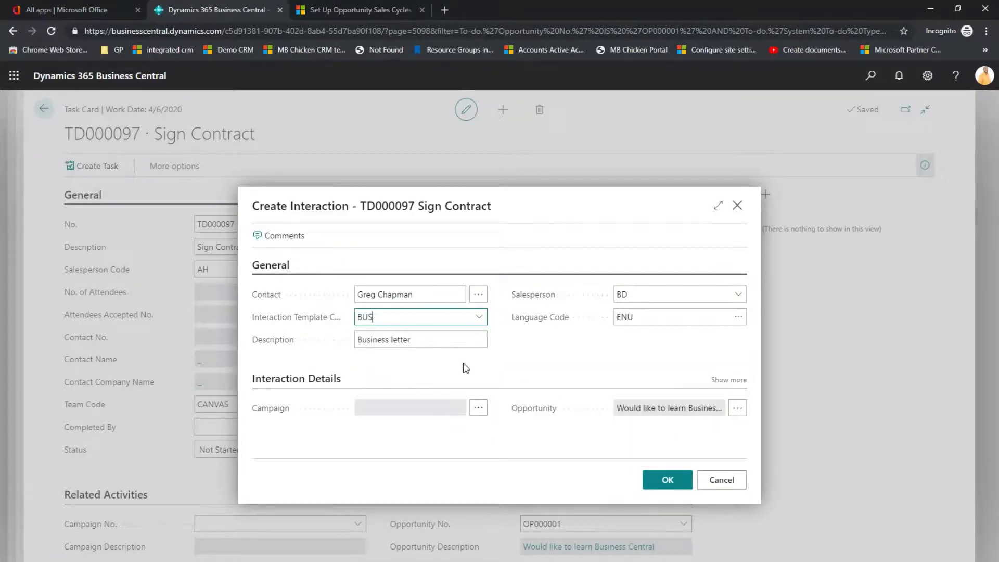
click(661, 492)
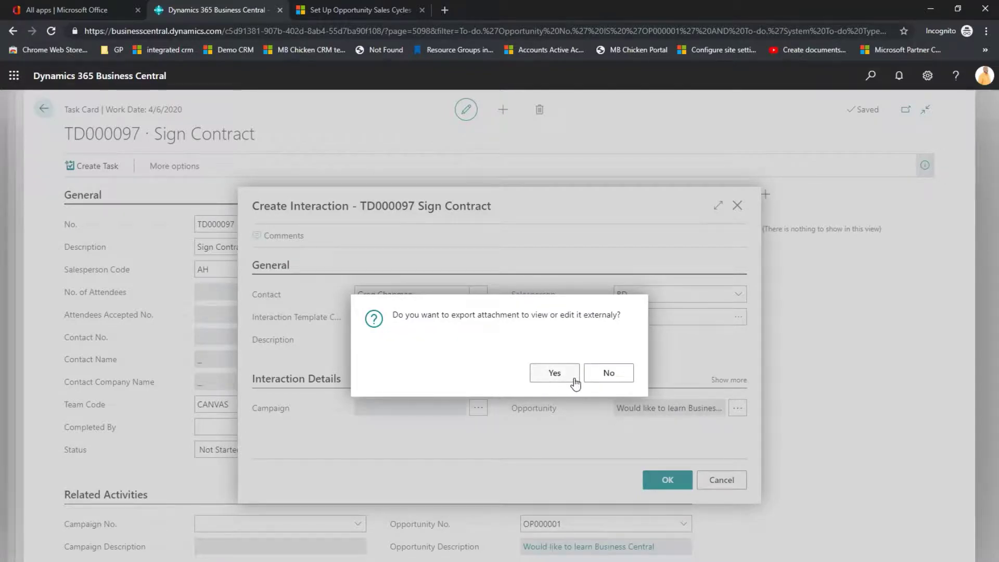
click(604, 374)
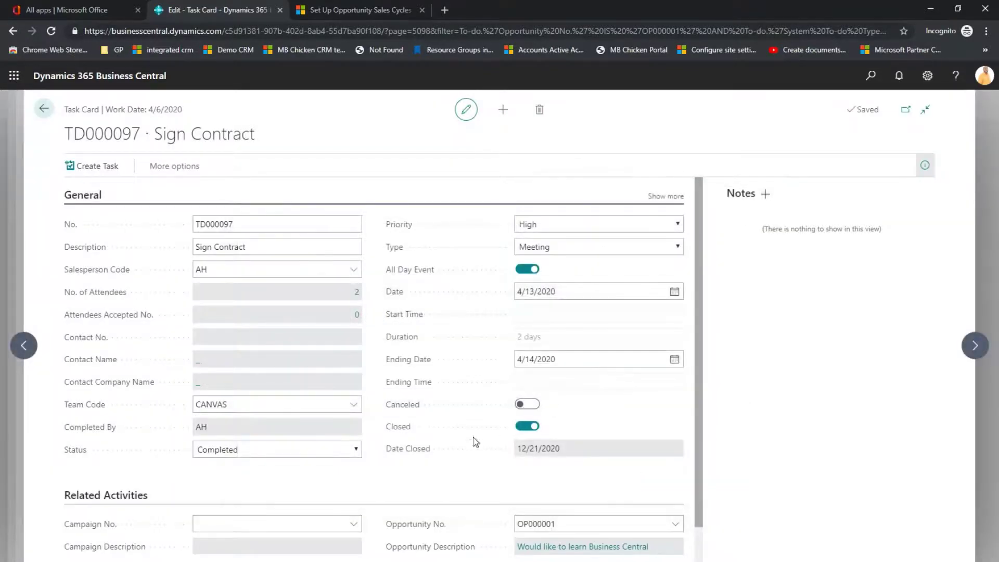
Update OP000001 to the next stage with a 100% chance of success
click(43, 110)
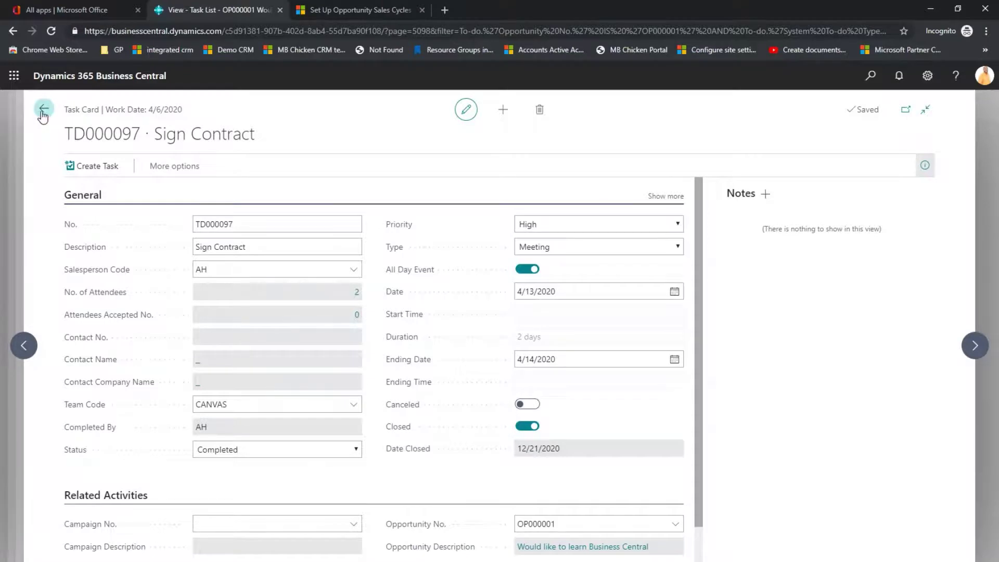
click(111, 239)
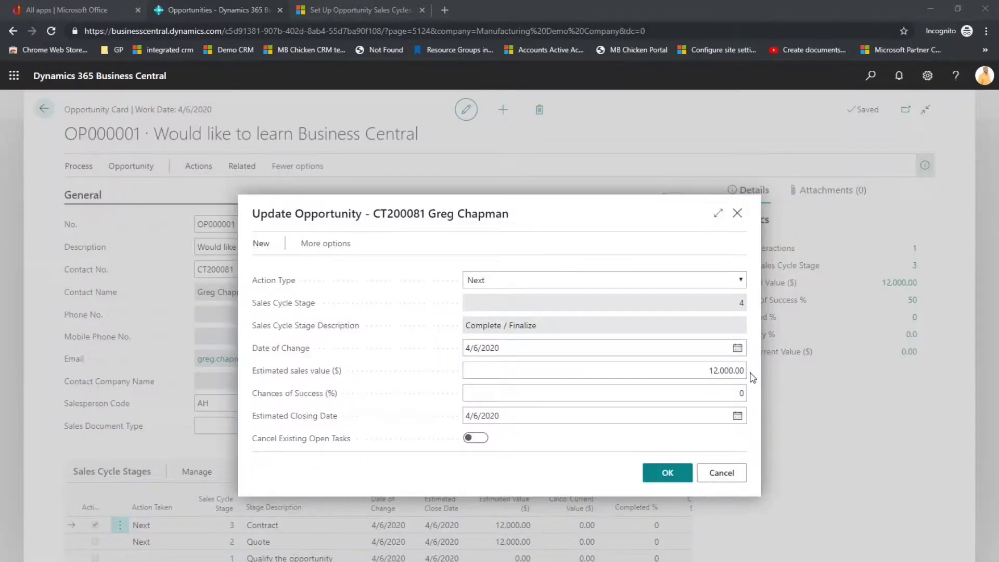
click(473, 393)
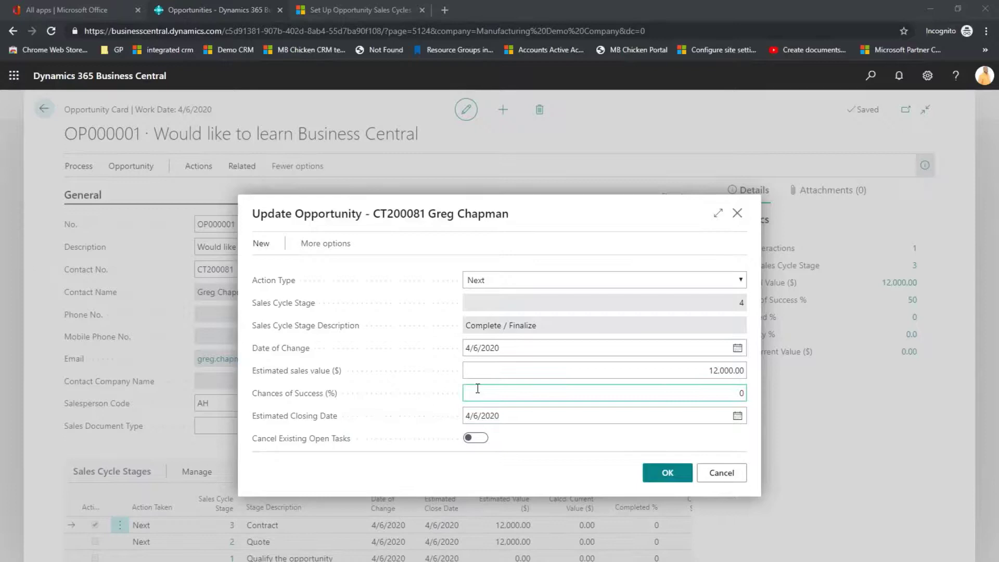
click(611, 394)
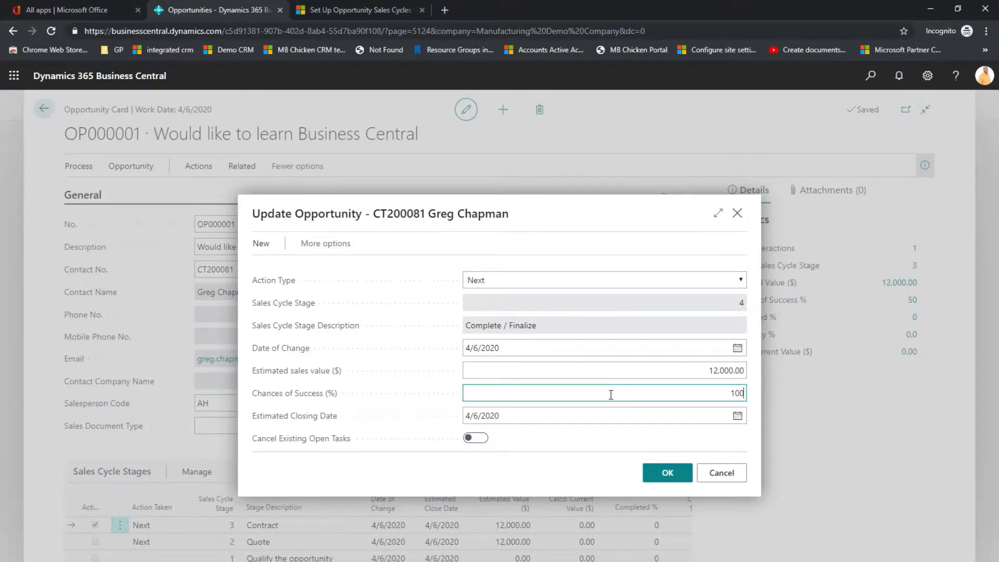
text(100)
key(Tab)
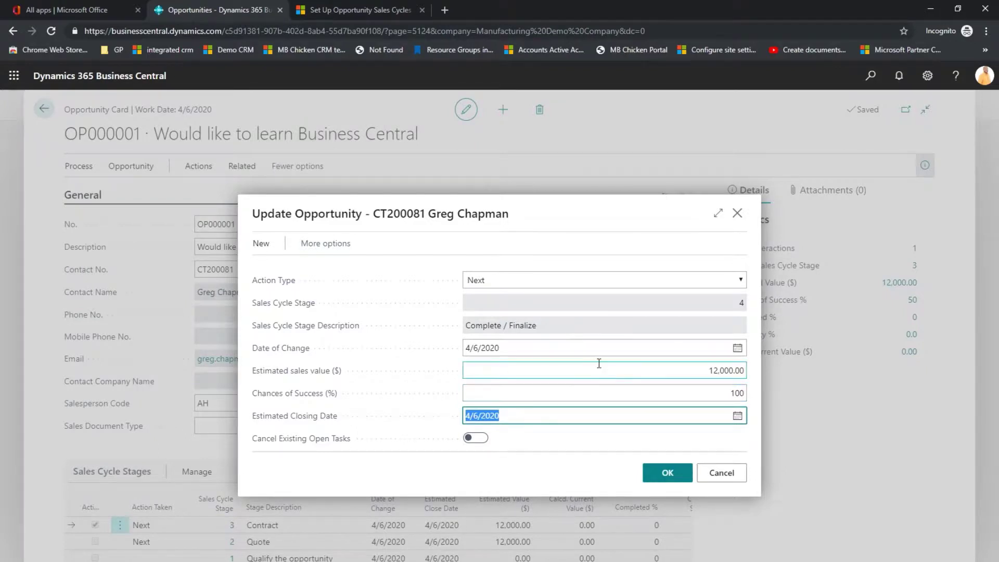
click(675, 476)
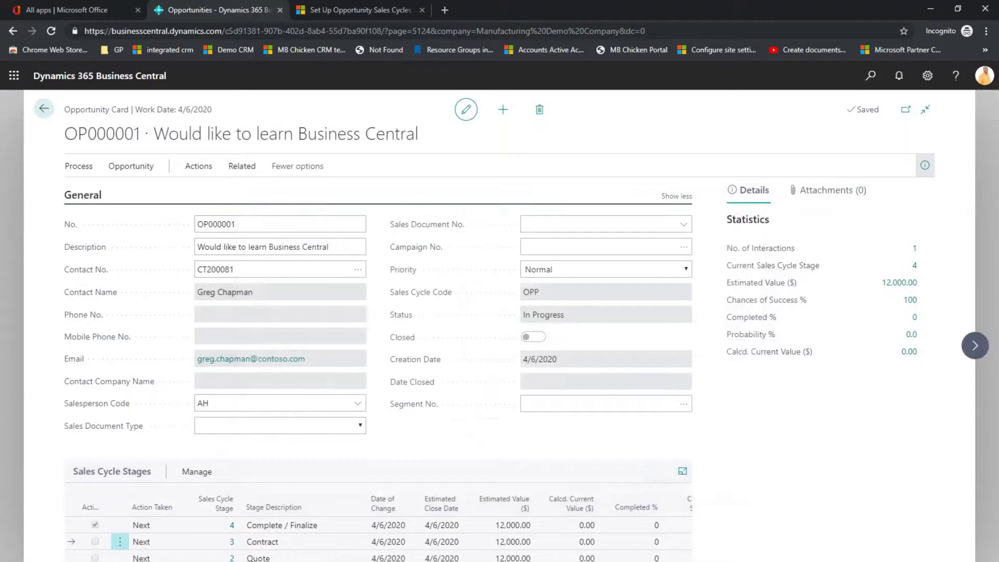